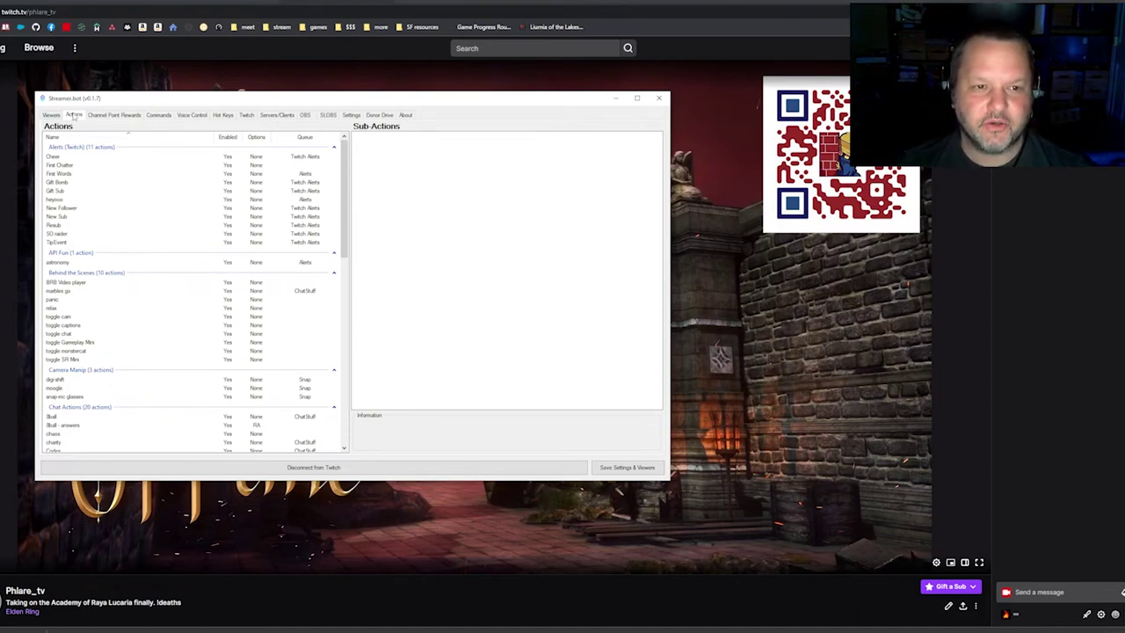
Add a new action 'Demo Heyooo' to the Alerts (Twitch) group, running on the Alerts queue
right_click(195, 191)
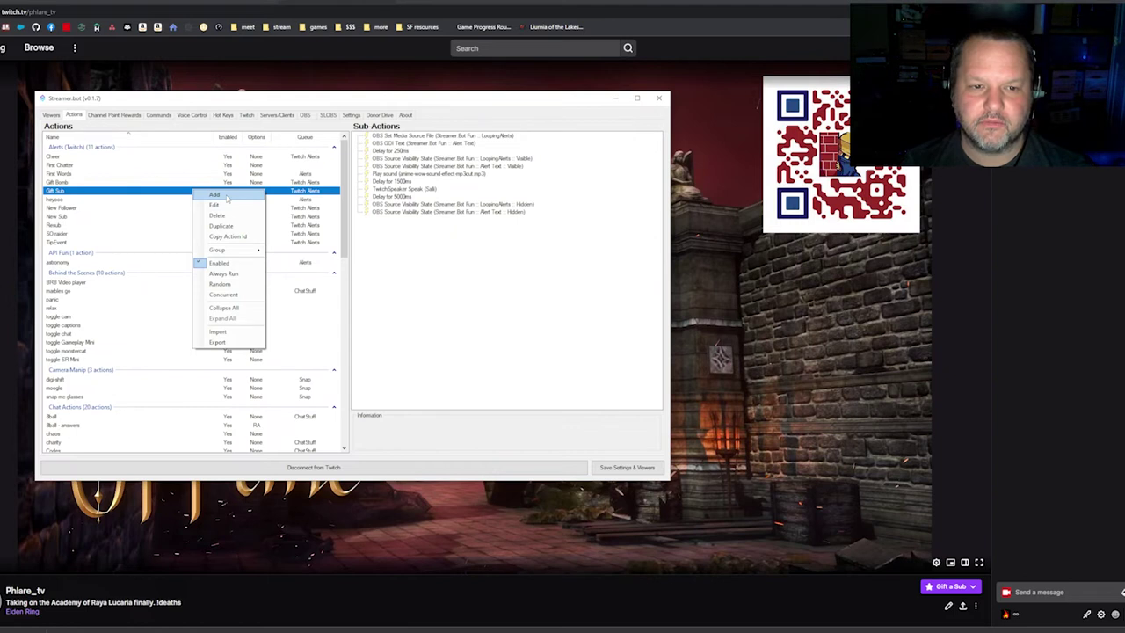
click(229, 195)
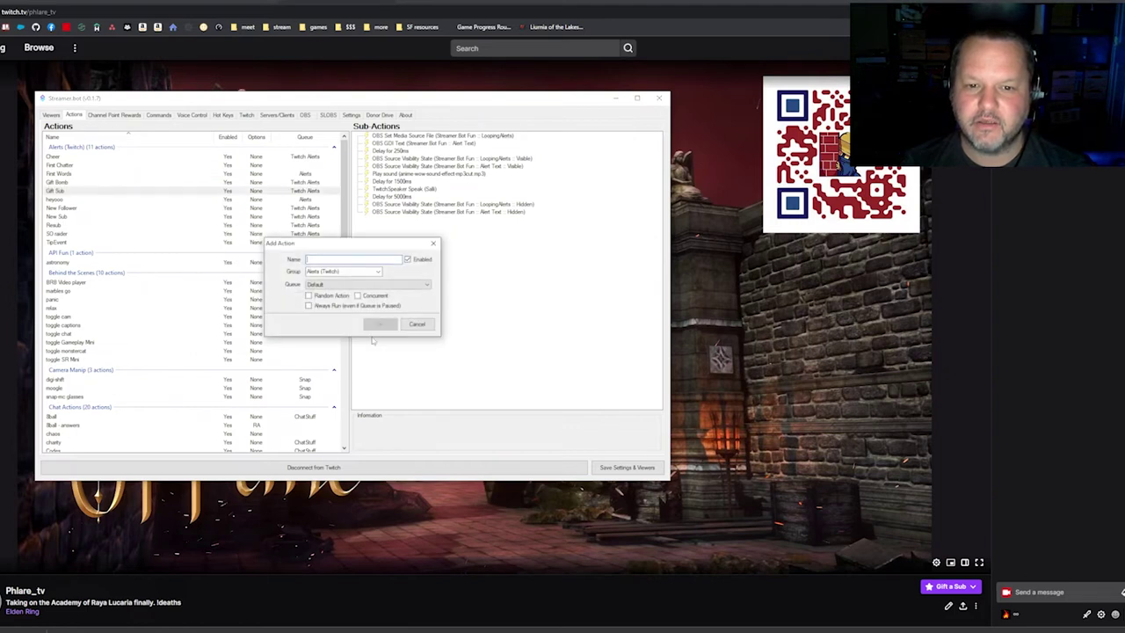
text(Demo Heyooo)
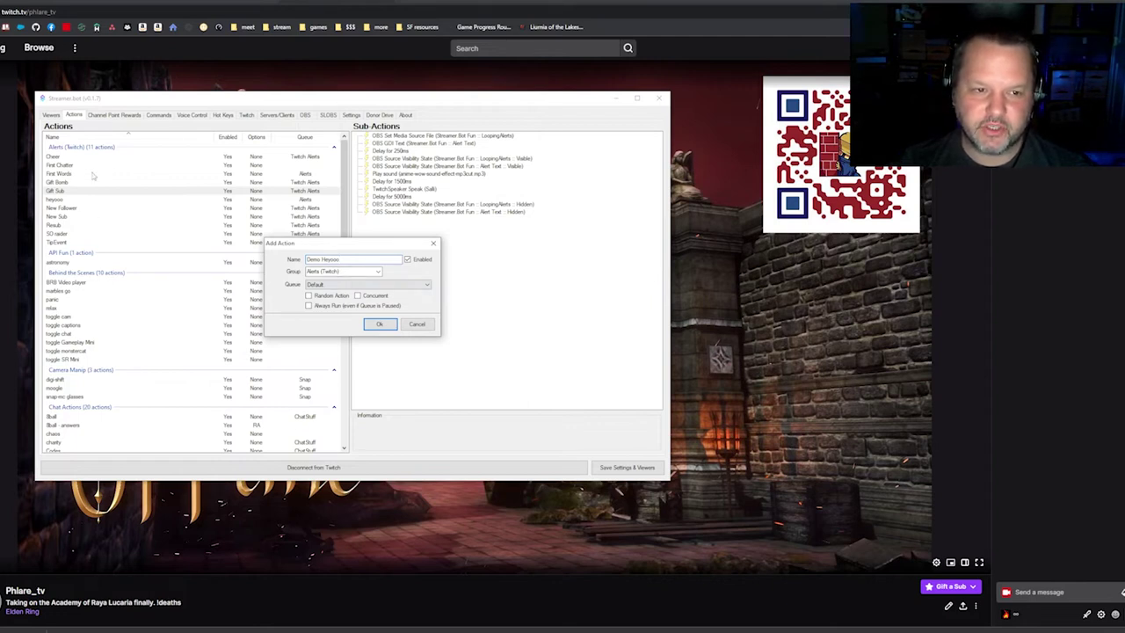
click(332, 285)
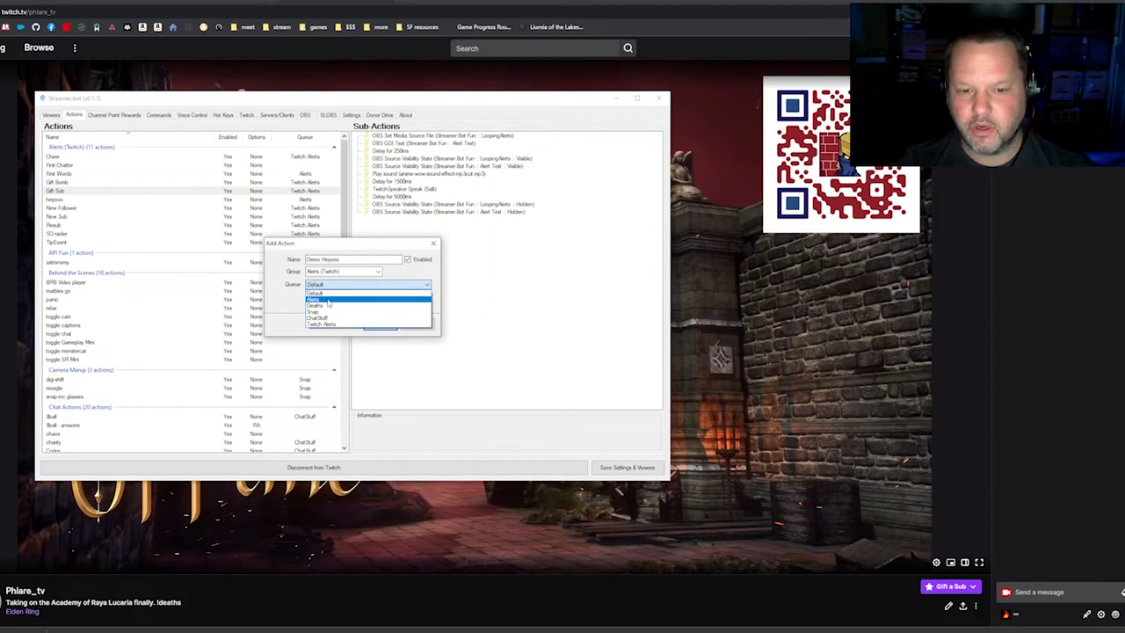
click(329, 301)
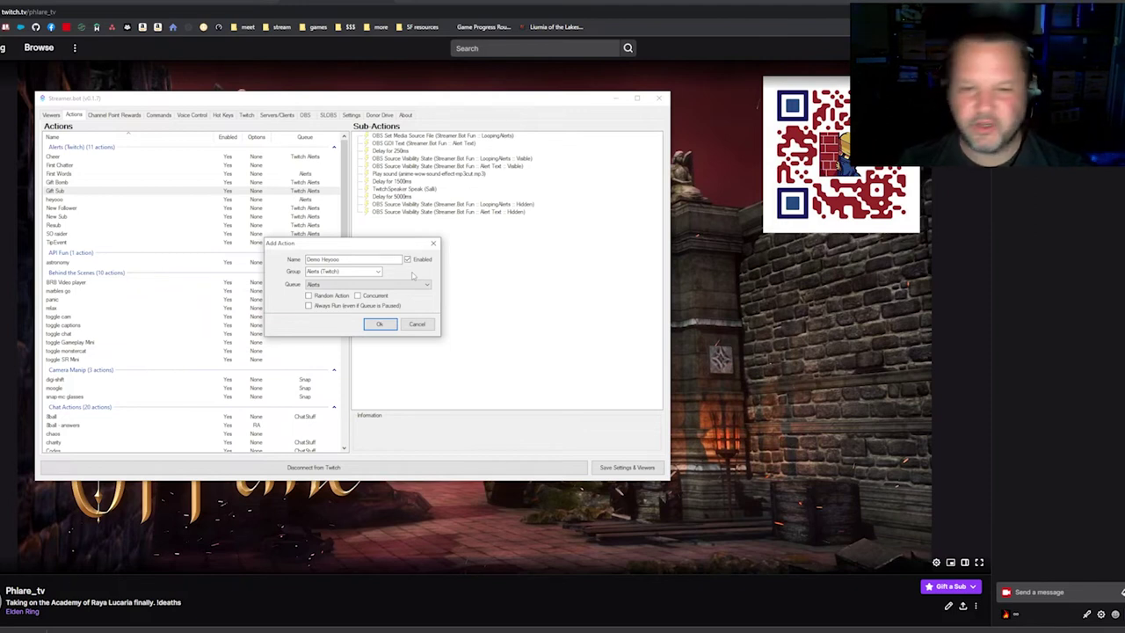
click(380, 324)
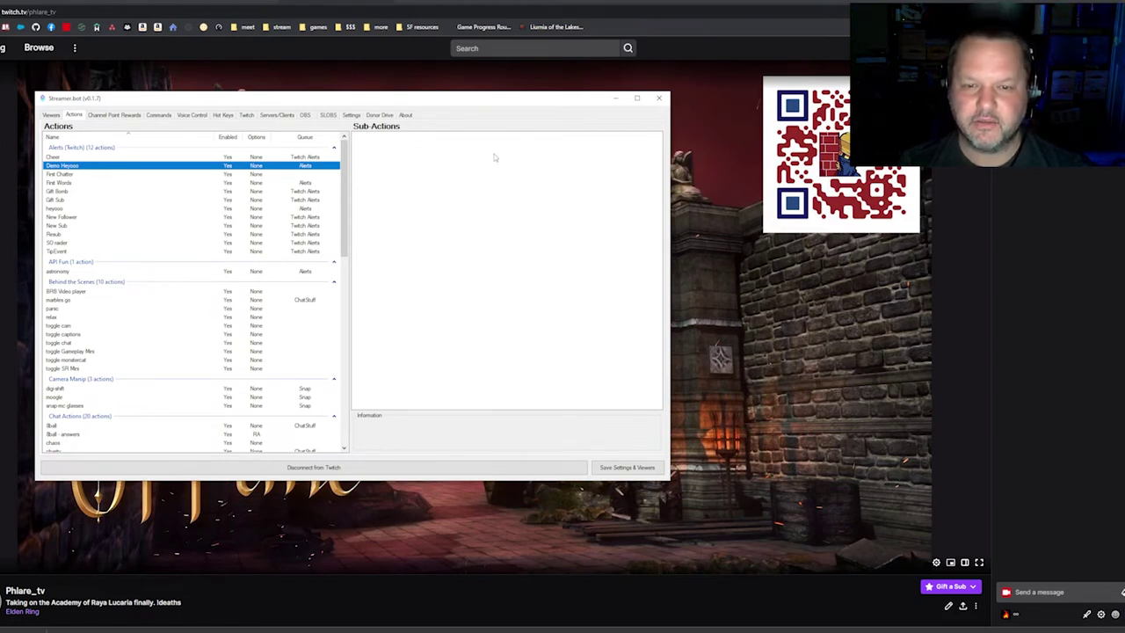
Add a Delay sub-action randomised between 500 and 2500 milliseconds
right_click(394, 145)
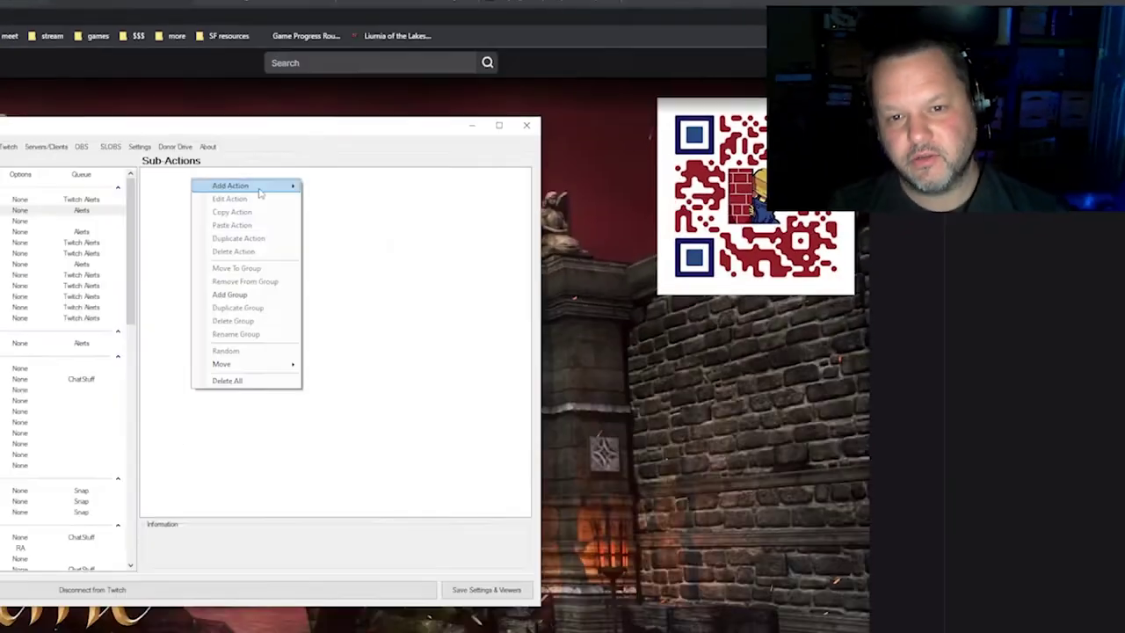
mouse_move(448, 150)
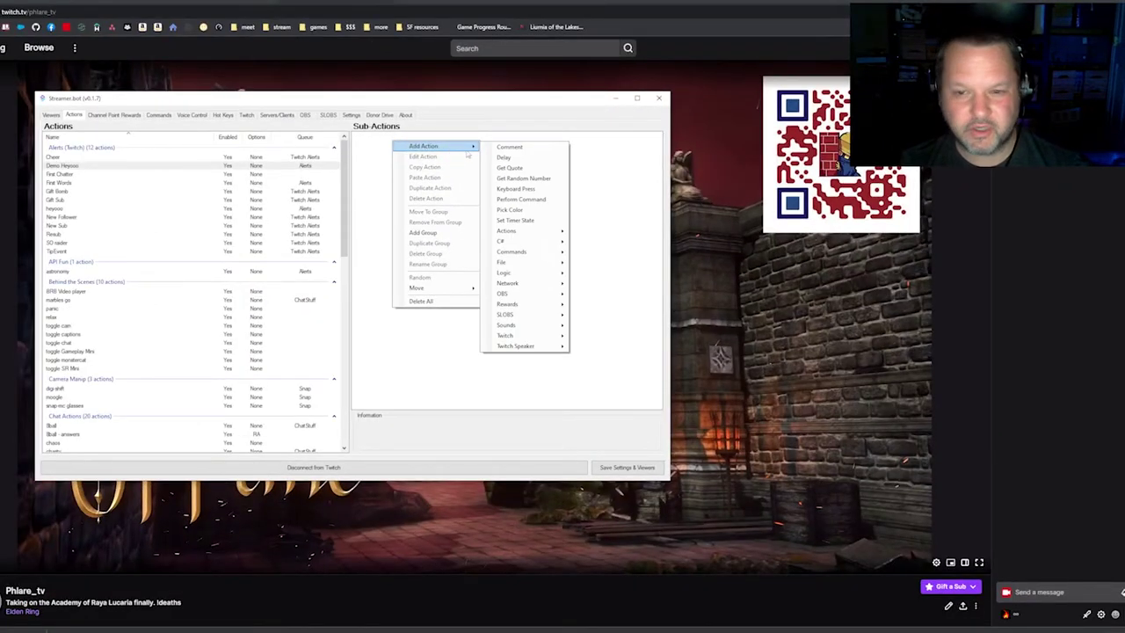
click(508, 158)
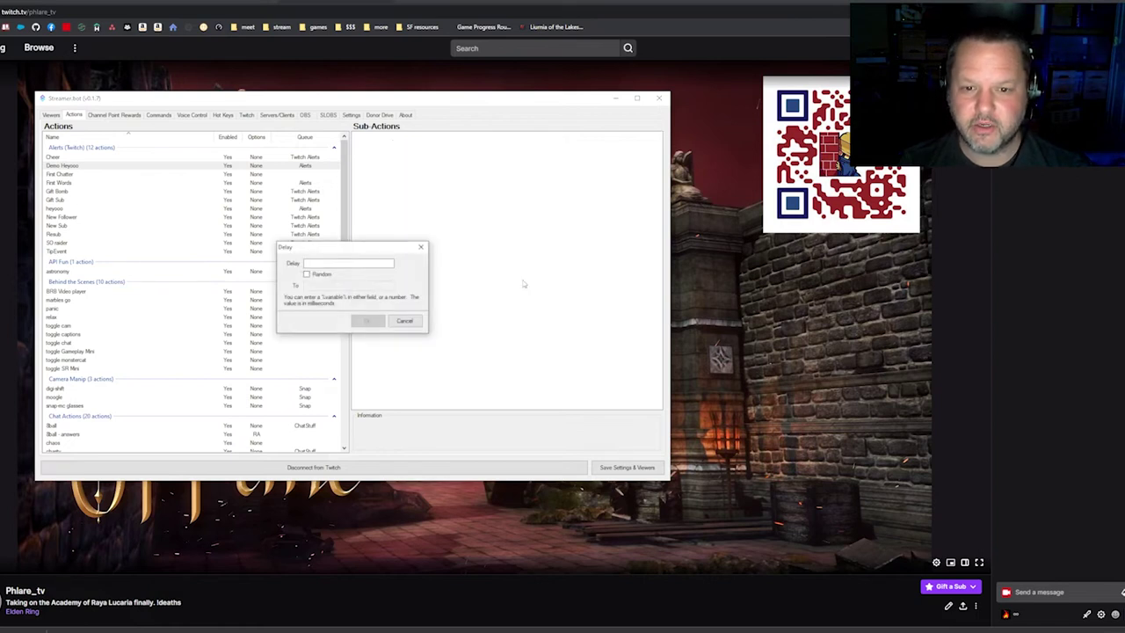
text(500)
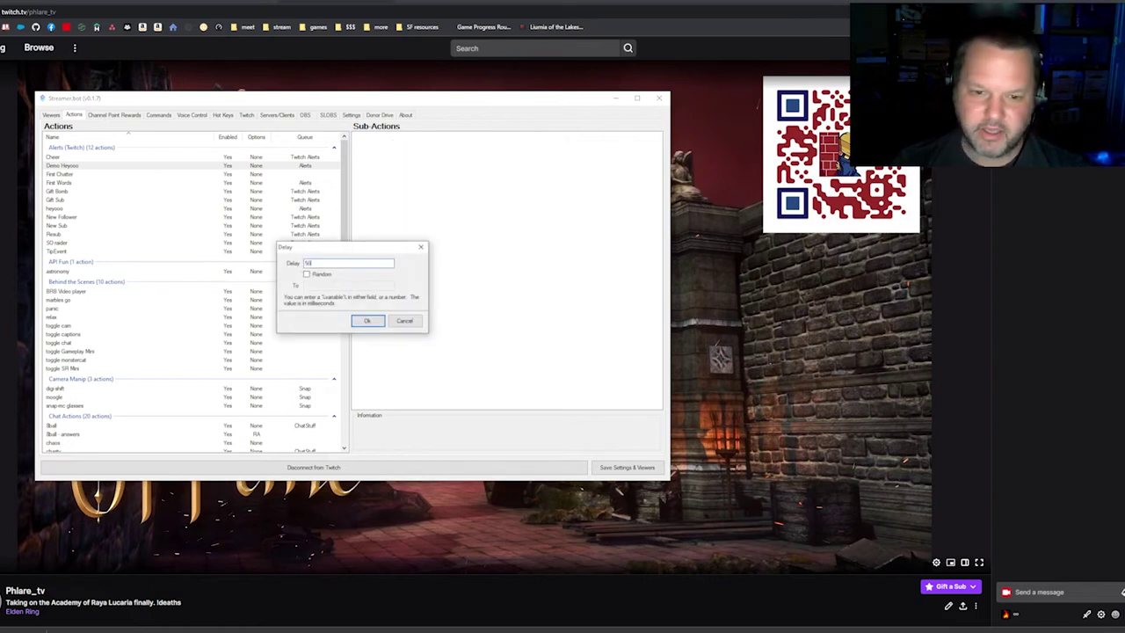
click(306, 274)
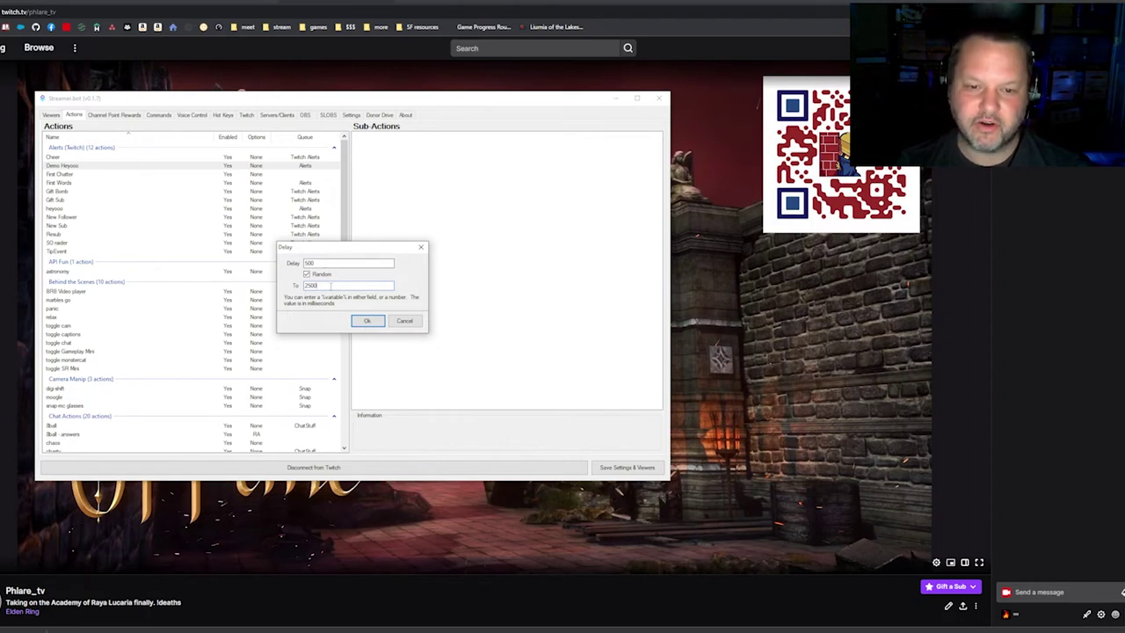
click(367, 322)
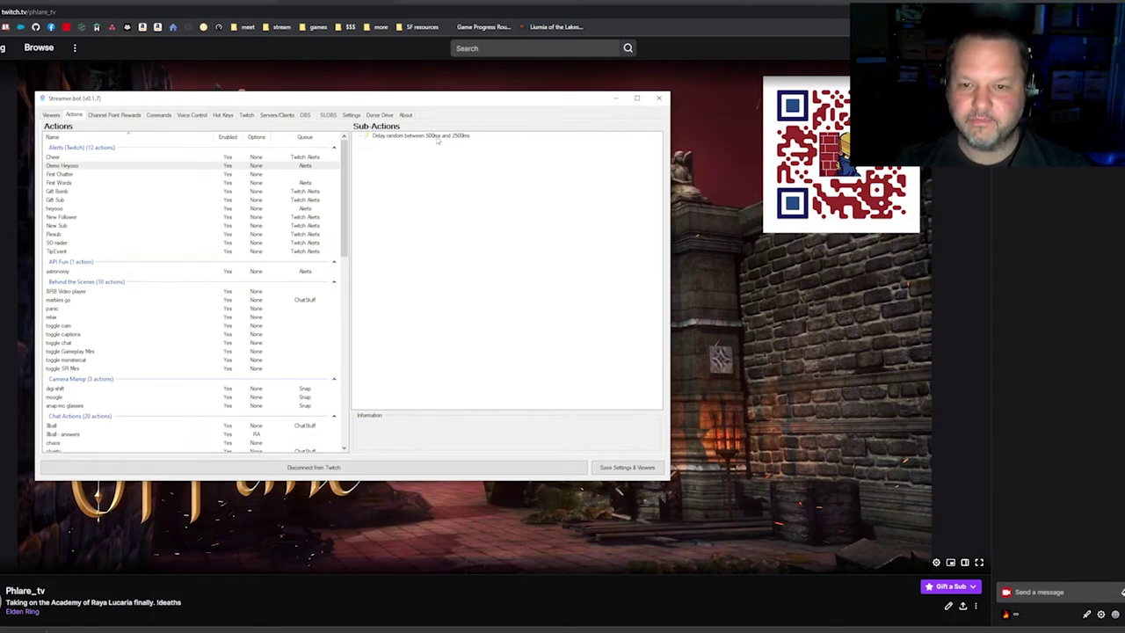
Add a Twitch Send Message sub-action reading 'Hey %user% thanks for coming by the stream'
right_click(437, 138)
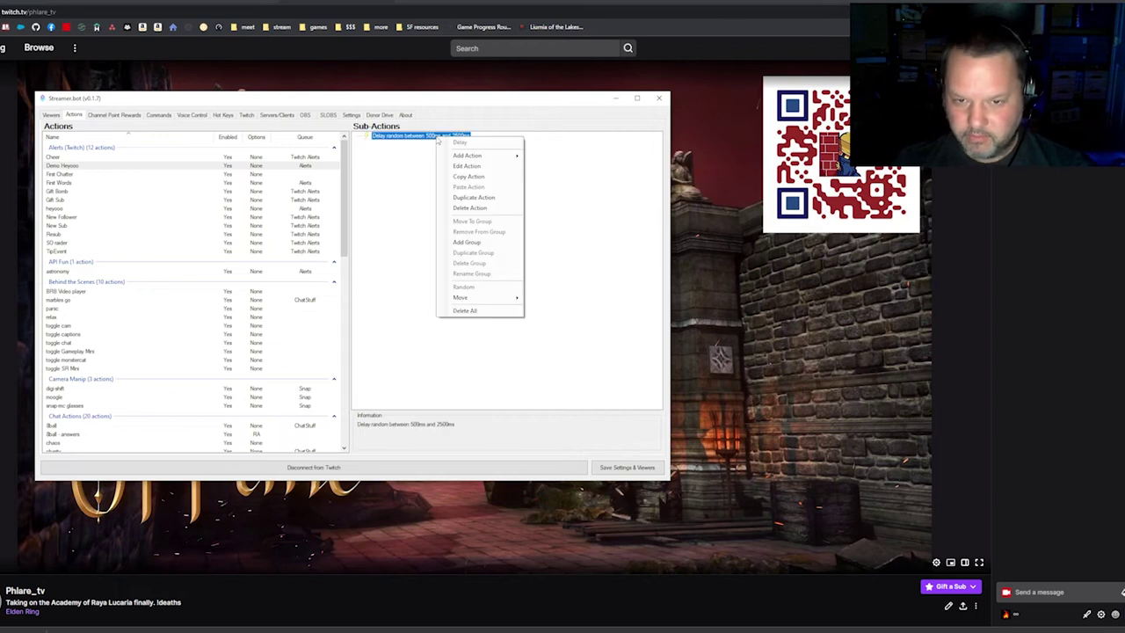
mouse_move(470, 155)
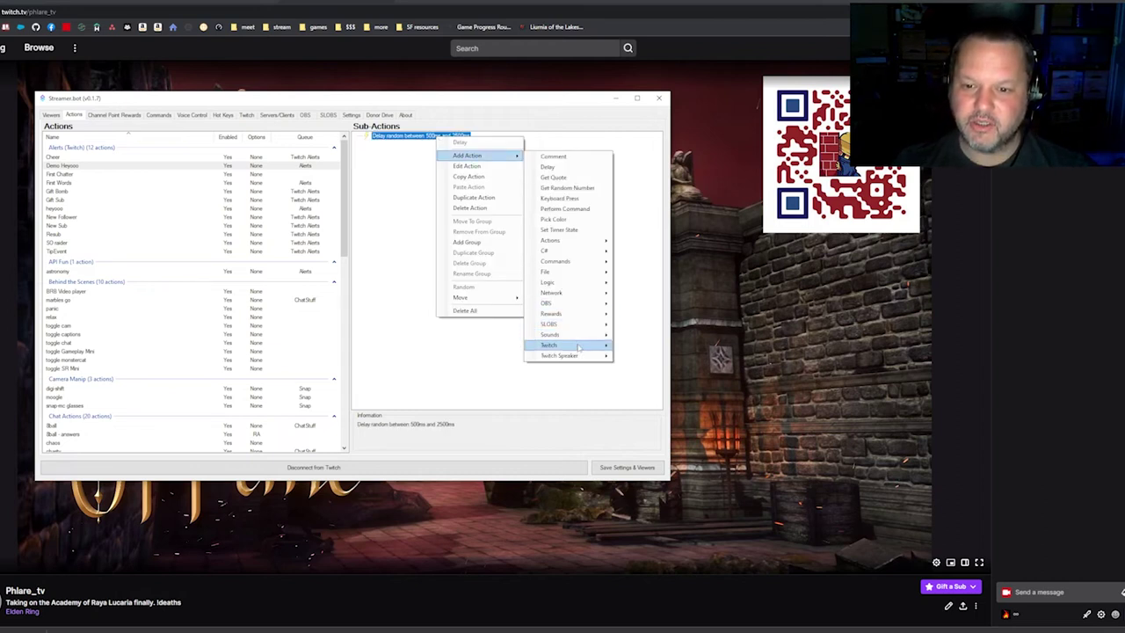
mouse_move(578, 350)
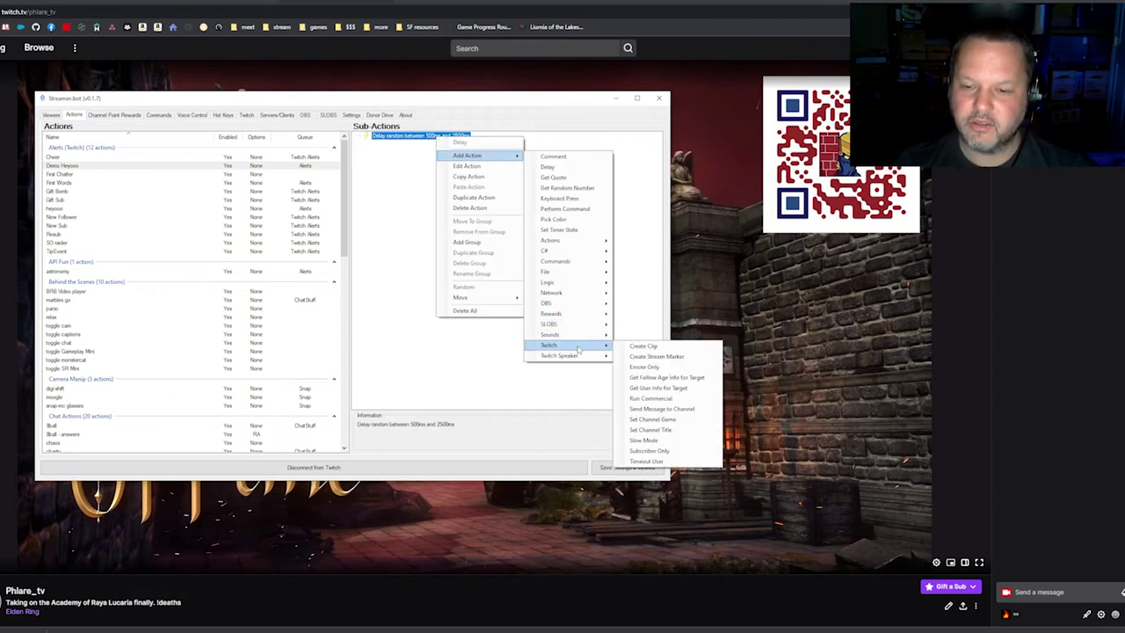
click(661, 408)
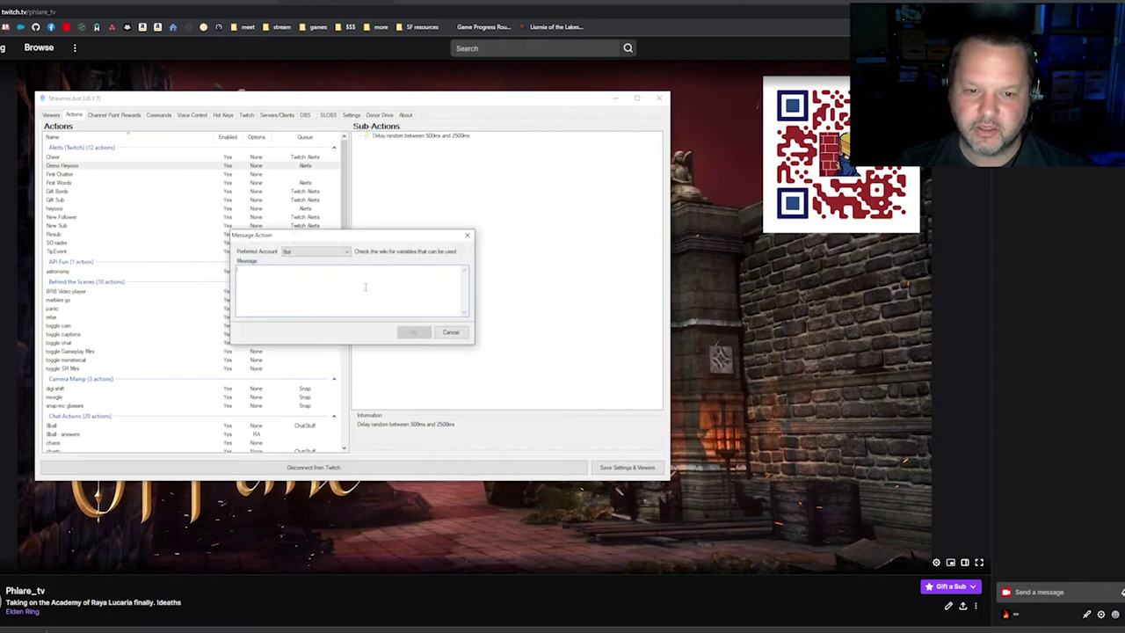
text(Hi)
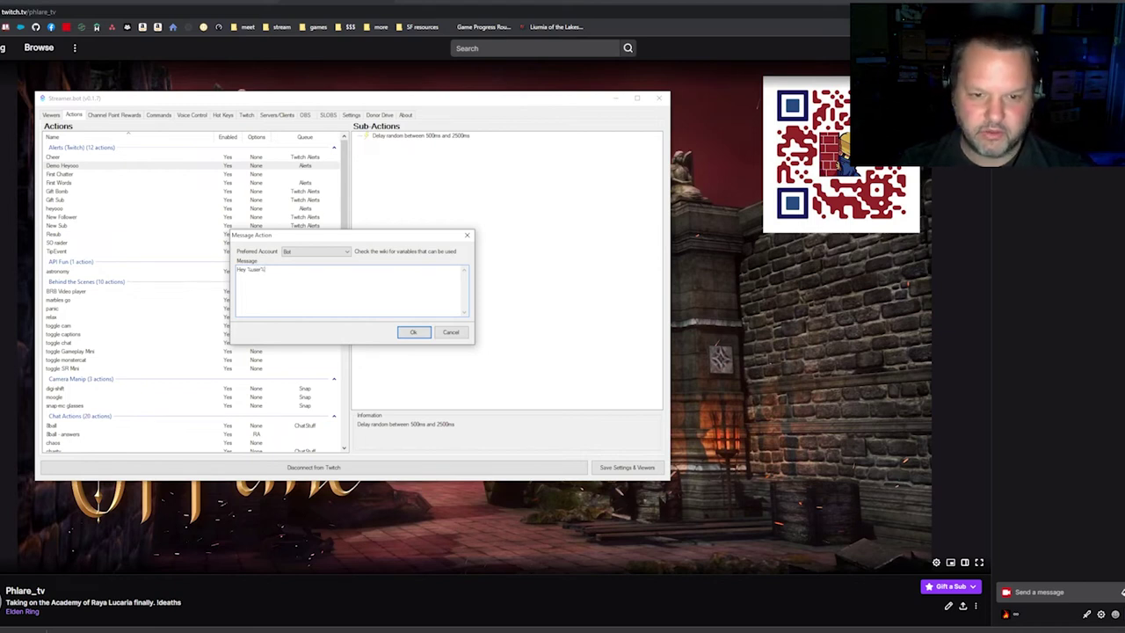
text(hanks)
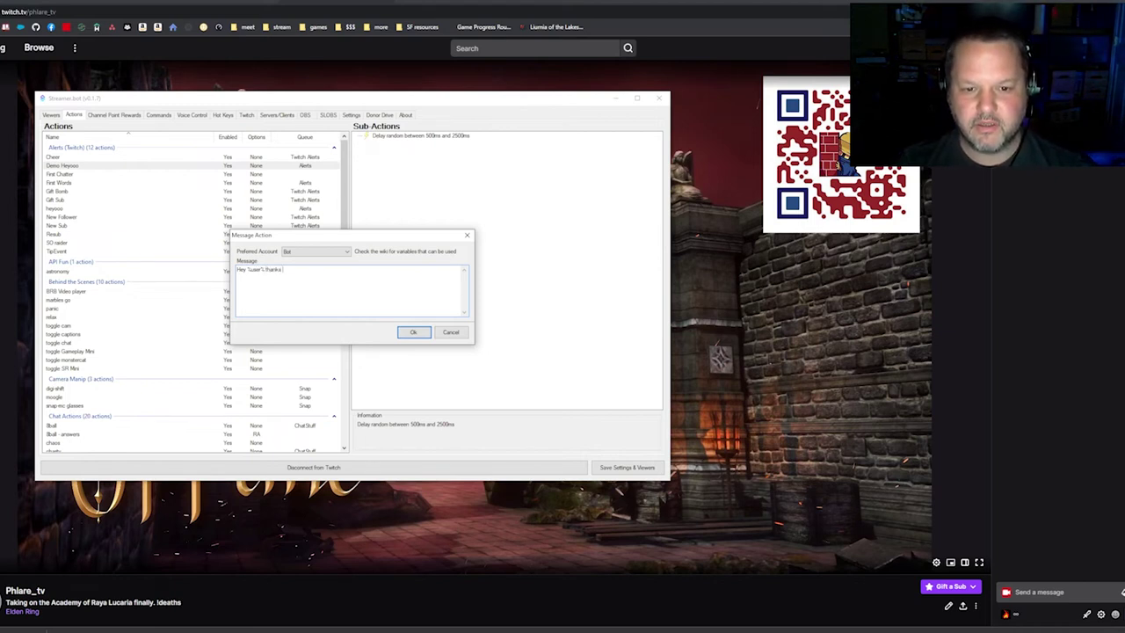
text( for coming by the stream!)
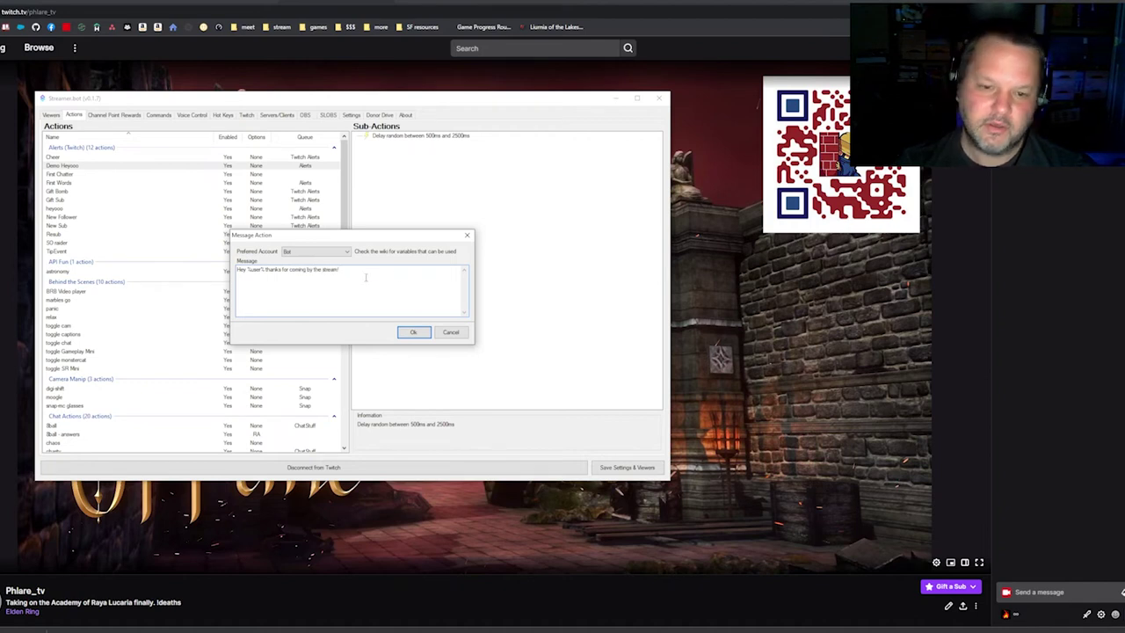
click(417, 336)
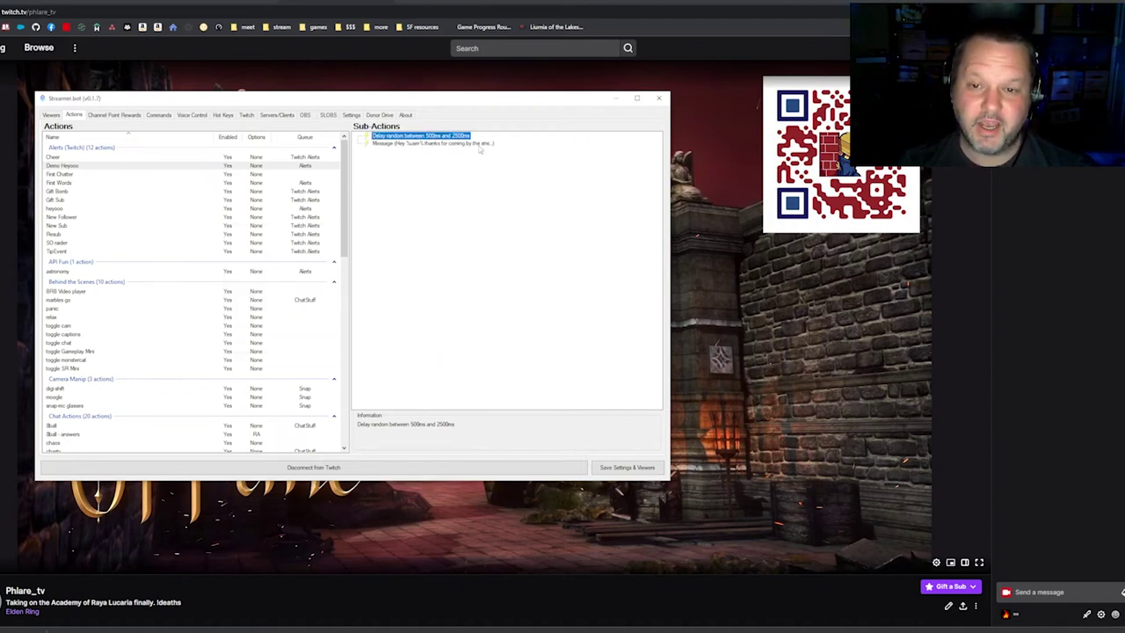
Add a Play Sound sub-action using perfect-fart.mp3 that finishes before continuing
right_click(457, 167)
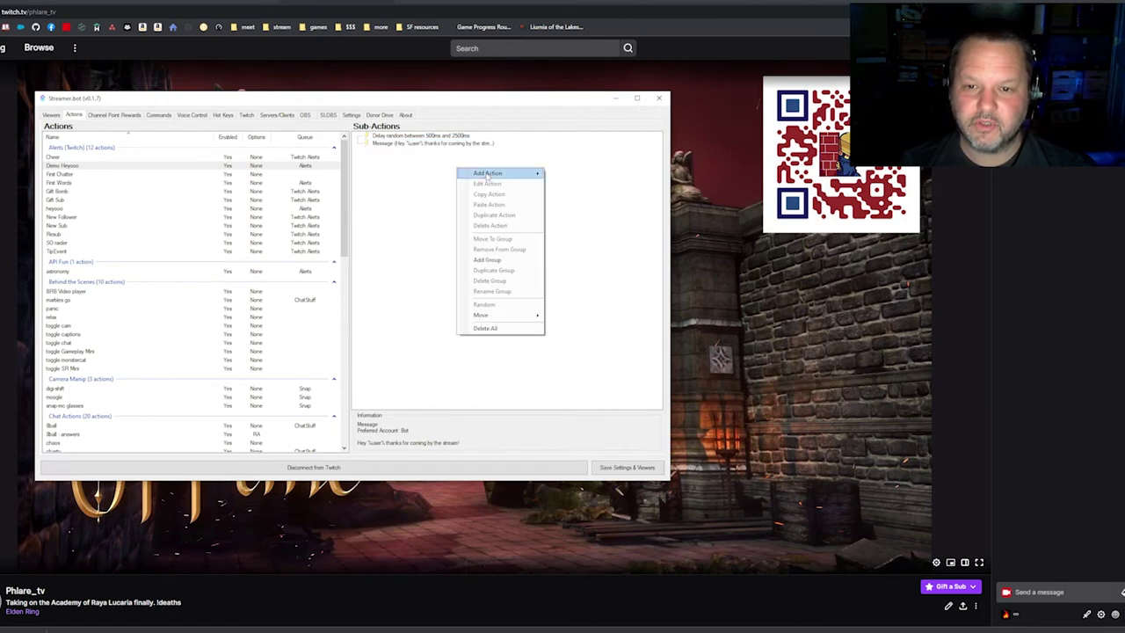
mouse_move(501, 176)
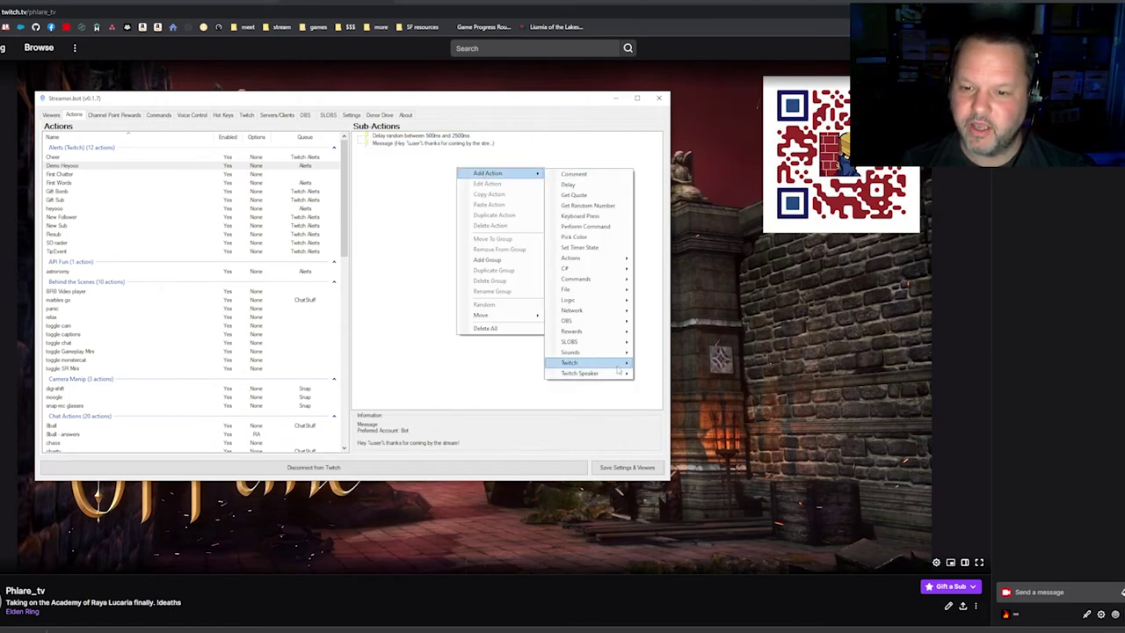
mouse_move(612, 352)
click(663, 353)
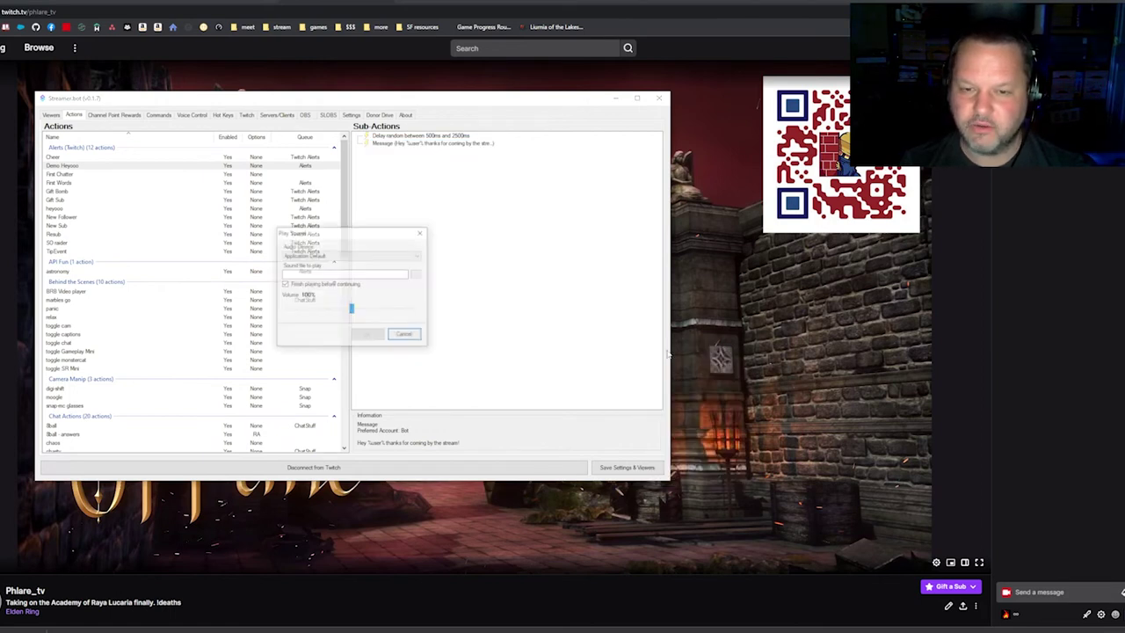
click(417, 273)
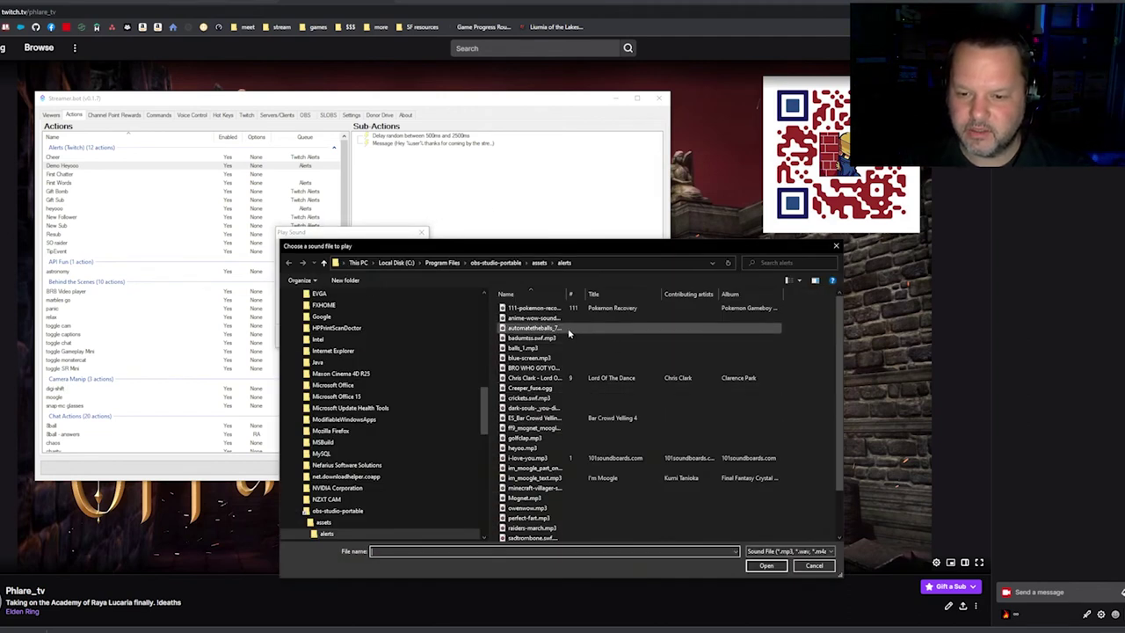
scroll(568, 332, down, 2)
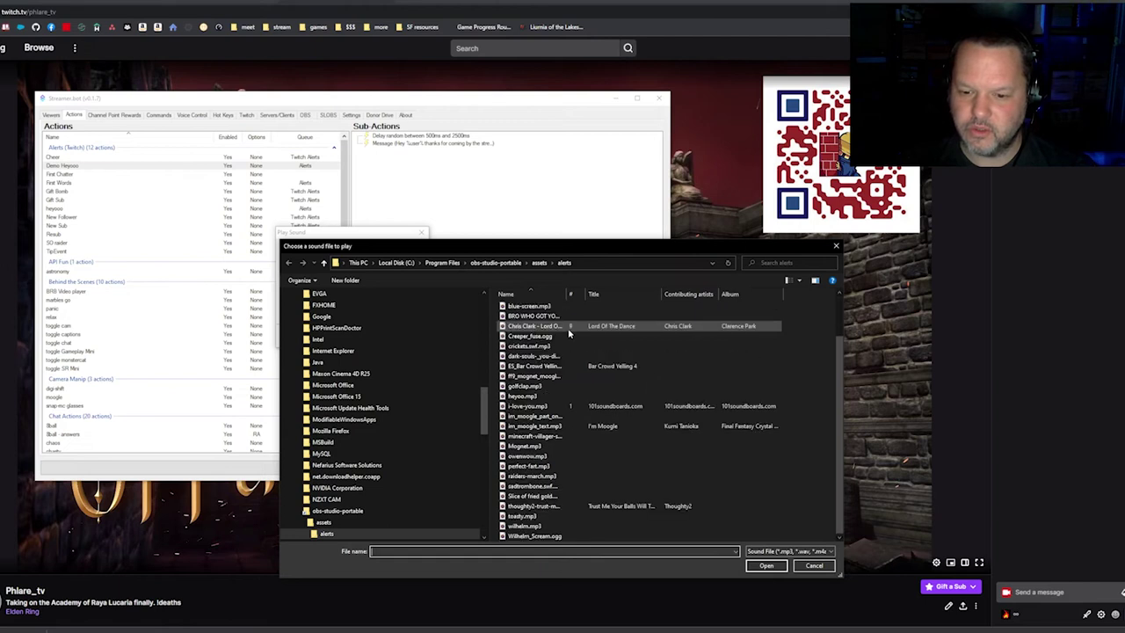
click(532, 466)
click(765, 565)
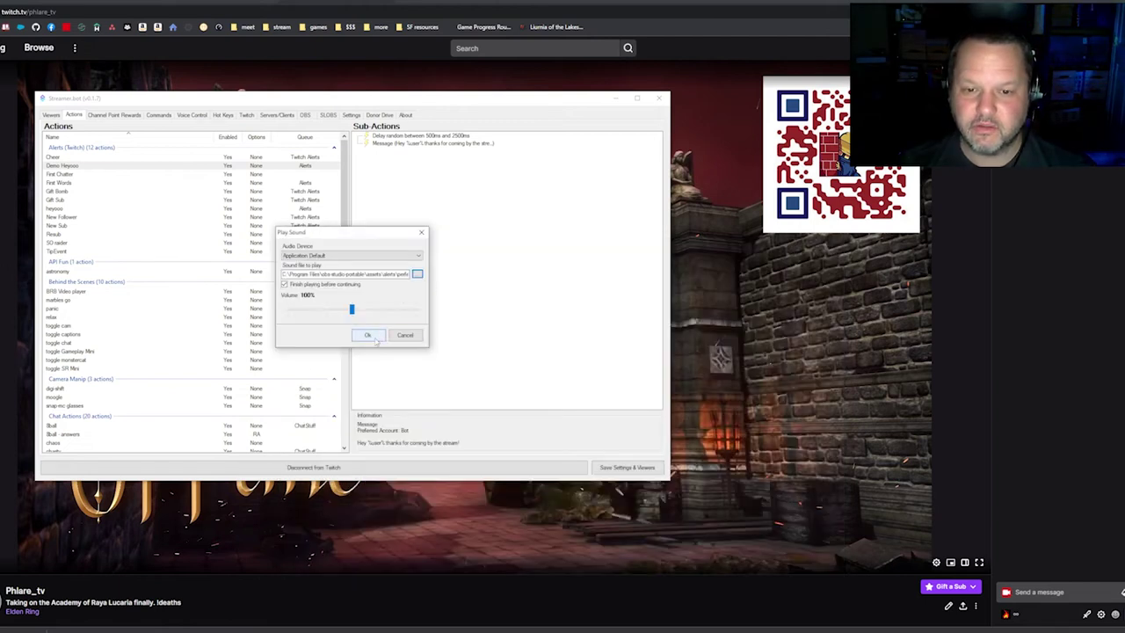
click(368, 336)
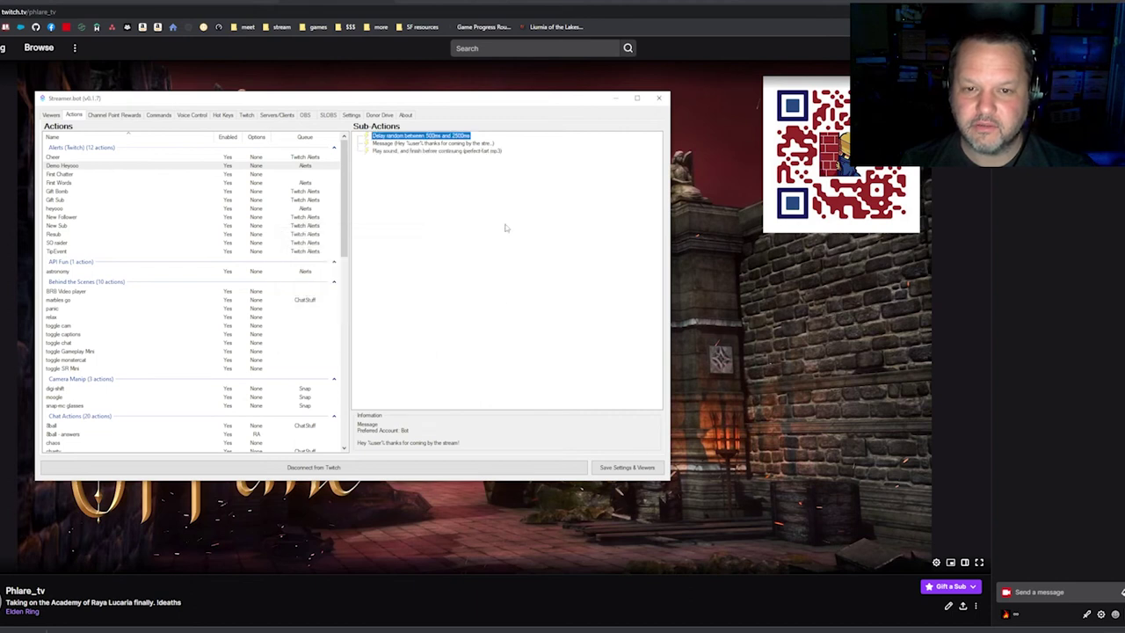
click(475, 143)
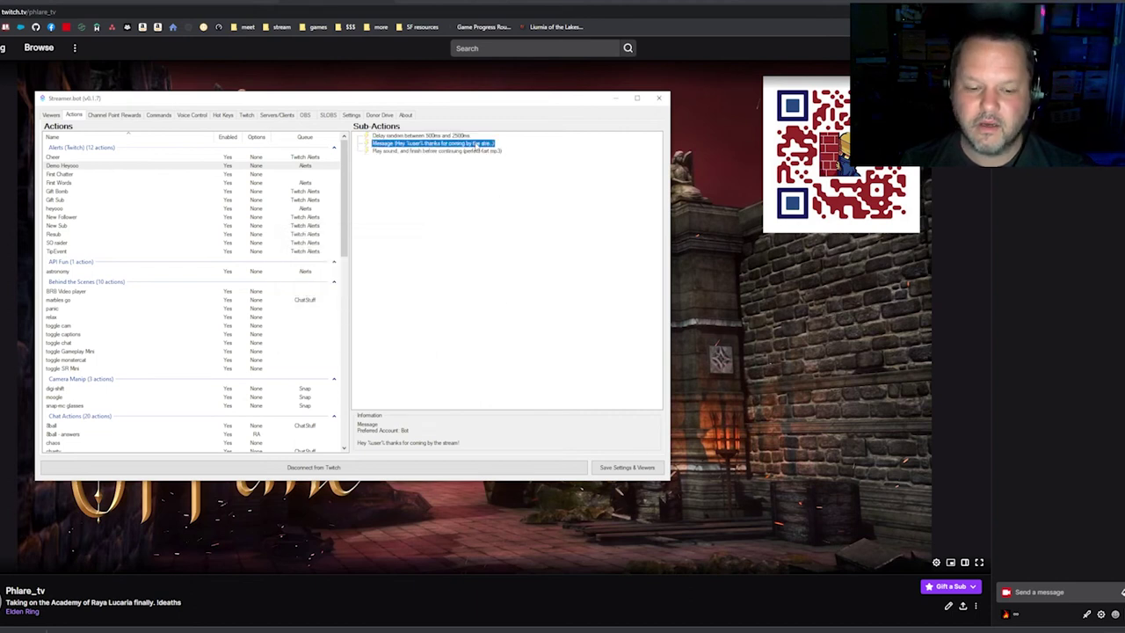
Go to Settings > Events, look over Sub and Raid, then return to General
click(350, 116)
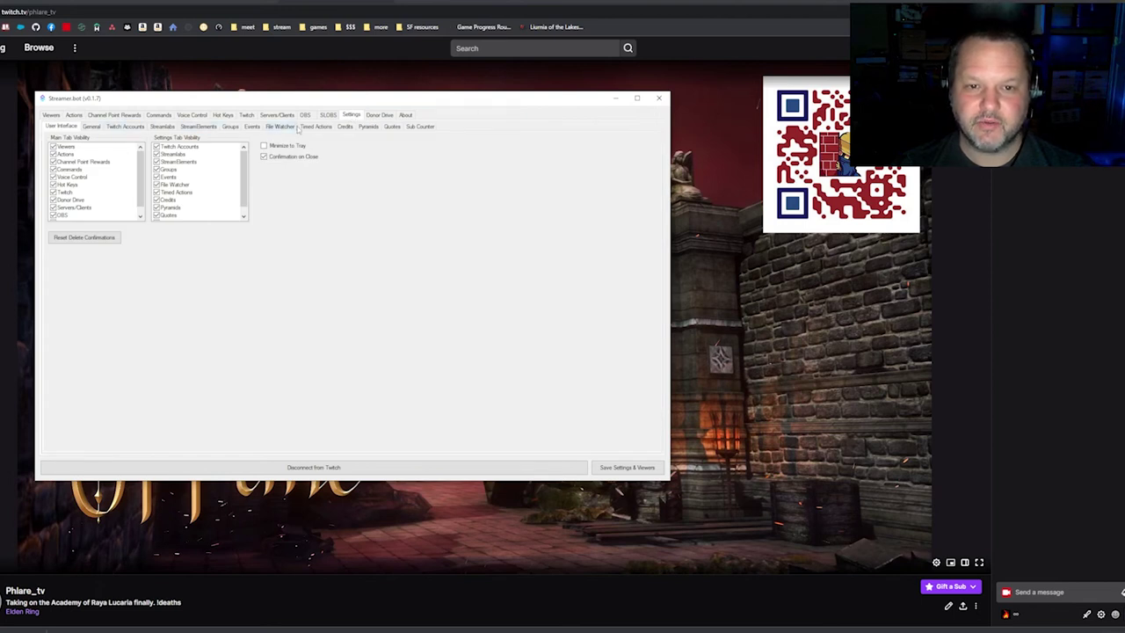
click(253, 128)
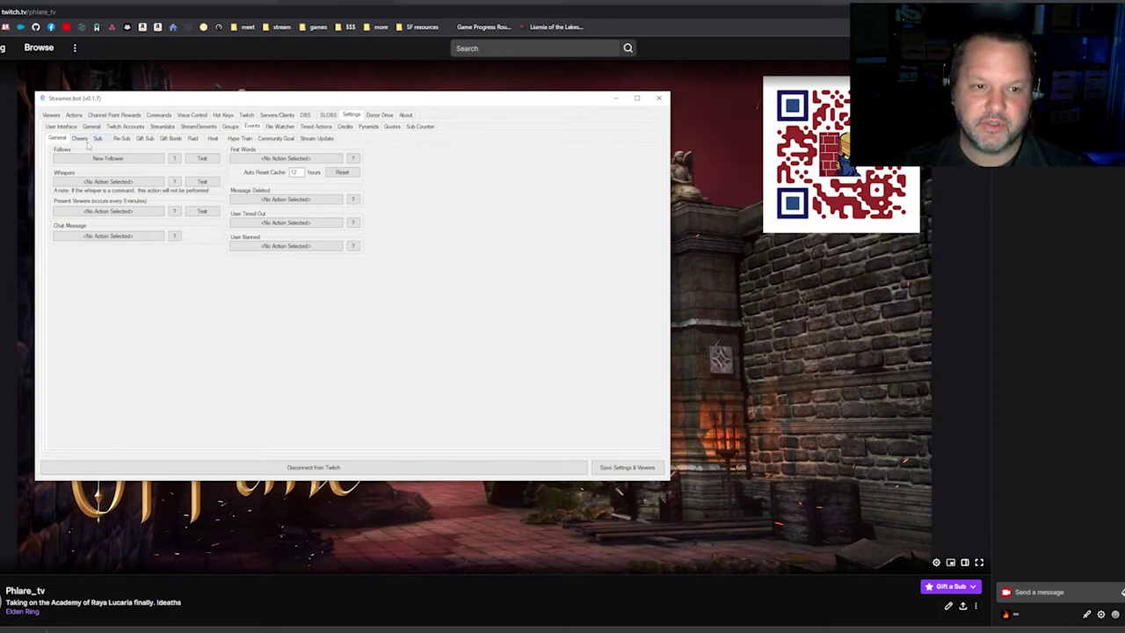
click(97, 139)
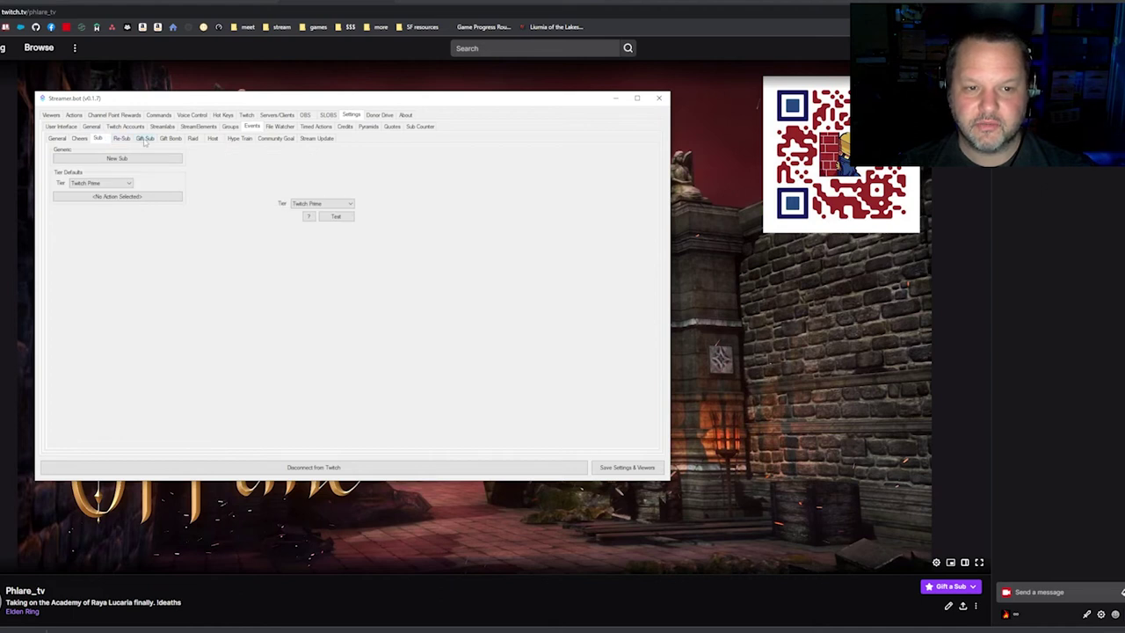
click(195, 139)
click(59, 139)
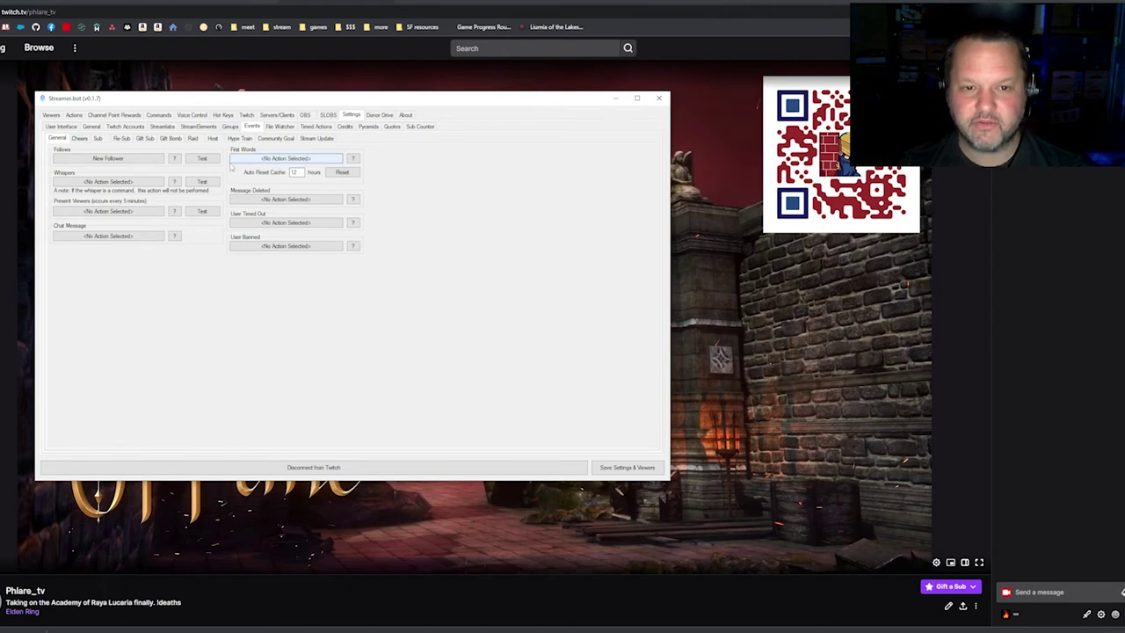
Select Demo Heyooo for First Words, reset its cache, and reconfirm the Demo Heyooo selection
click(307, 160)
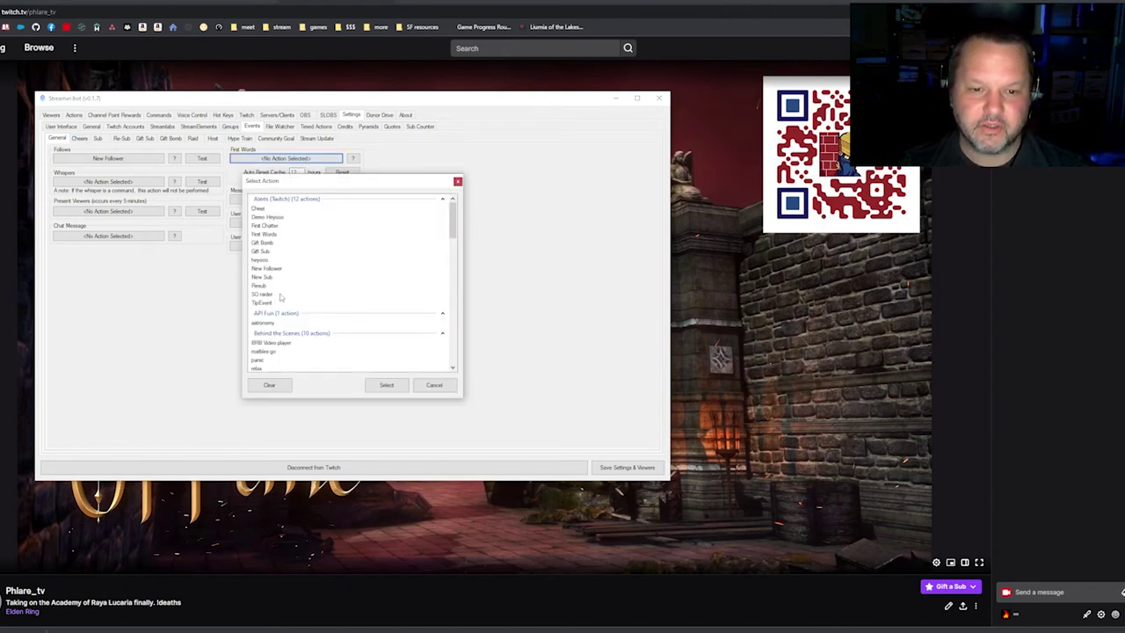
click(268, 216)
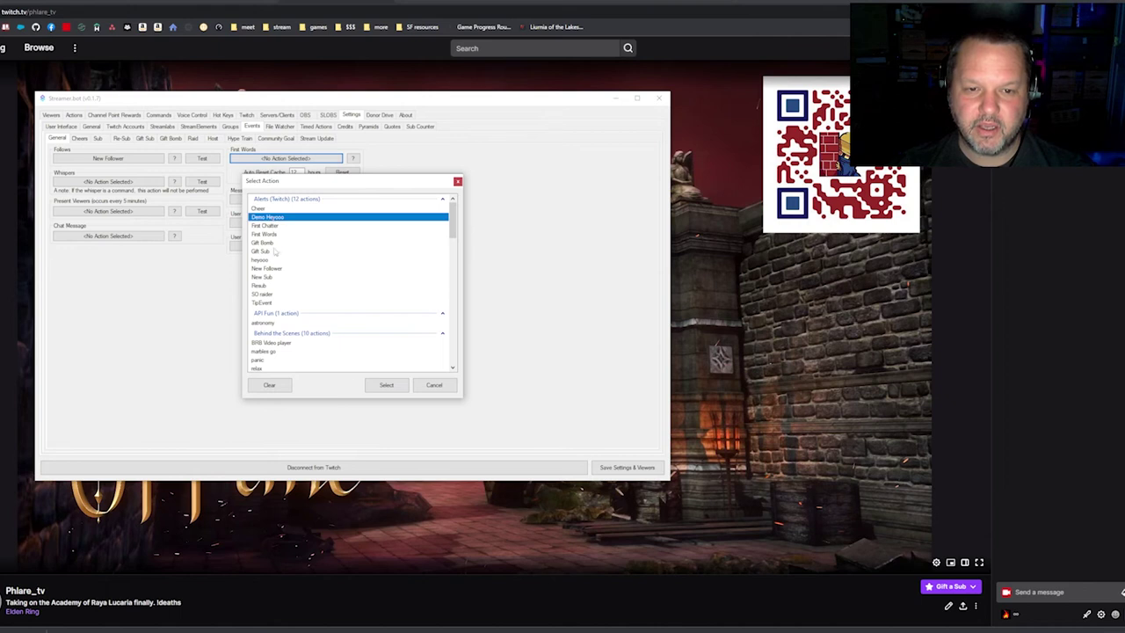
click(393, 387)
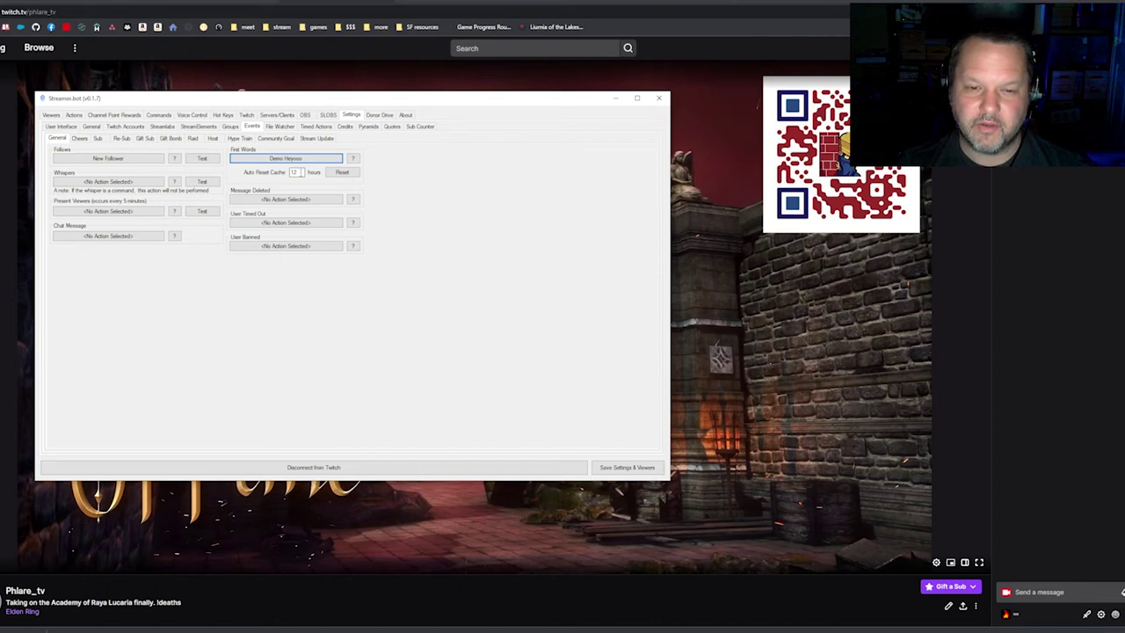
click(341, 174)
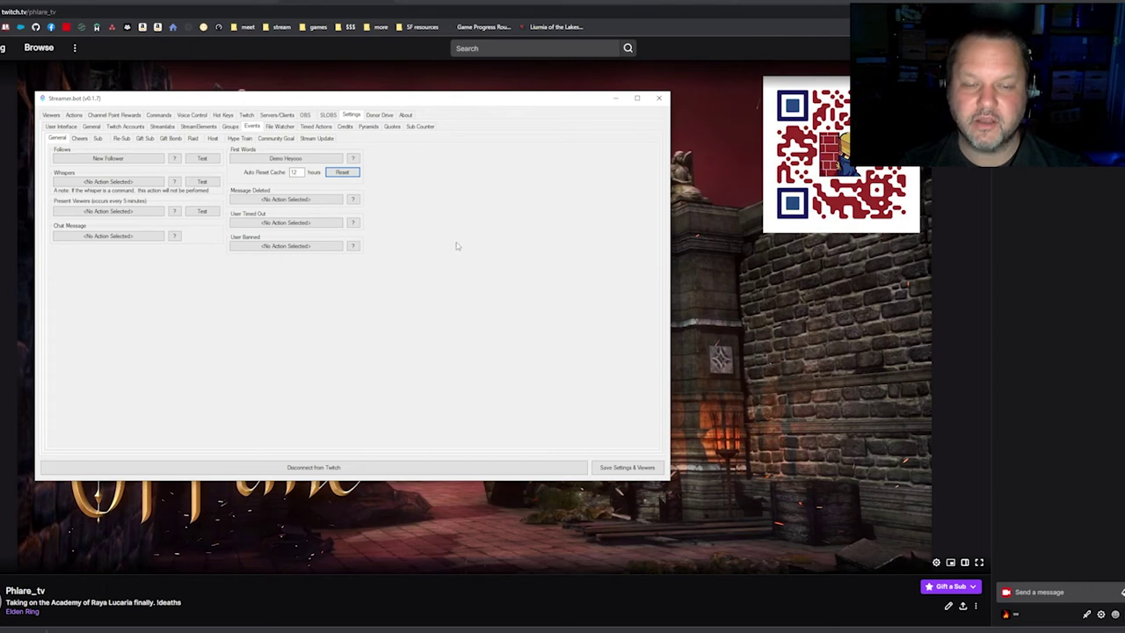
click(260, 159)
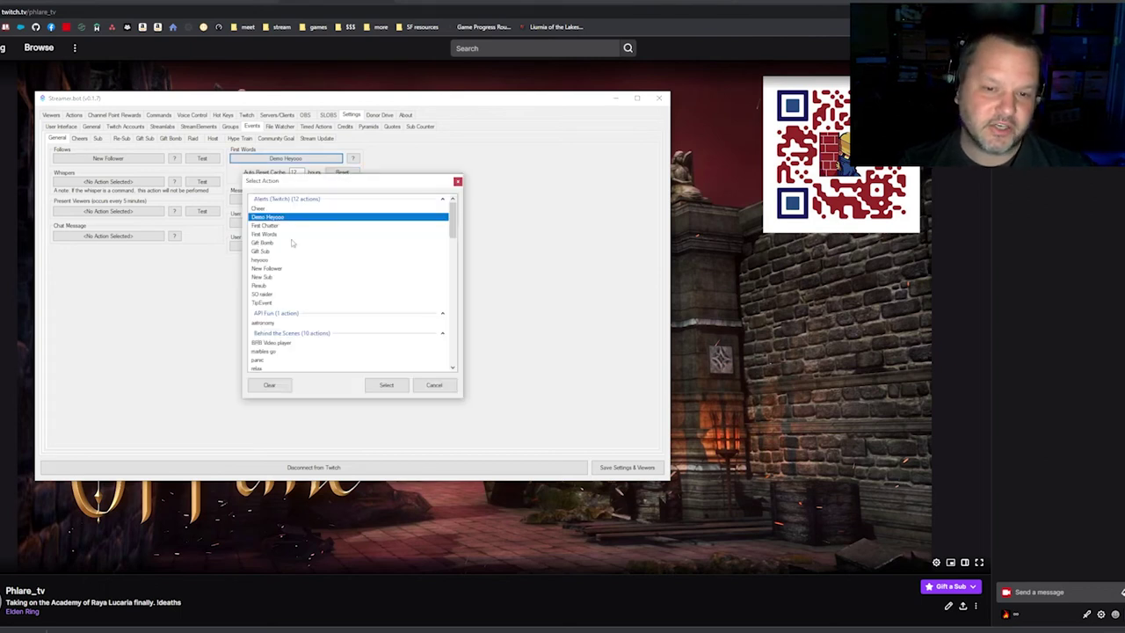
click(387, 386)
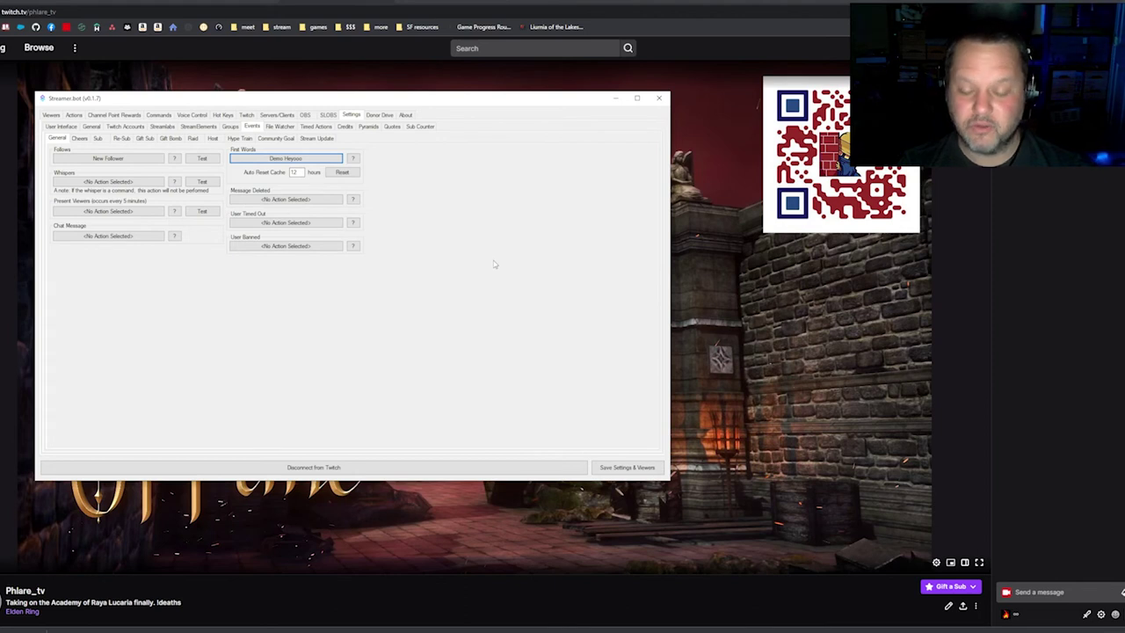